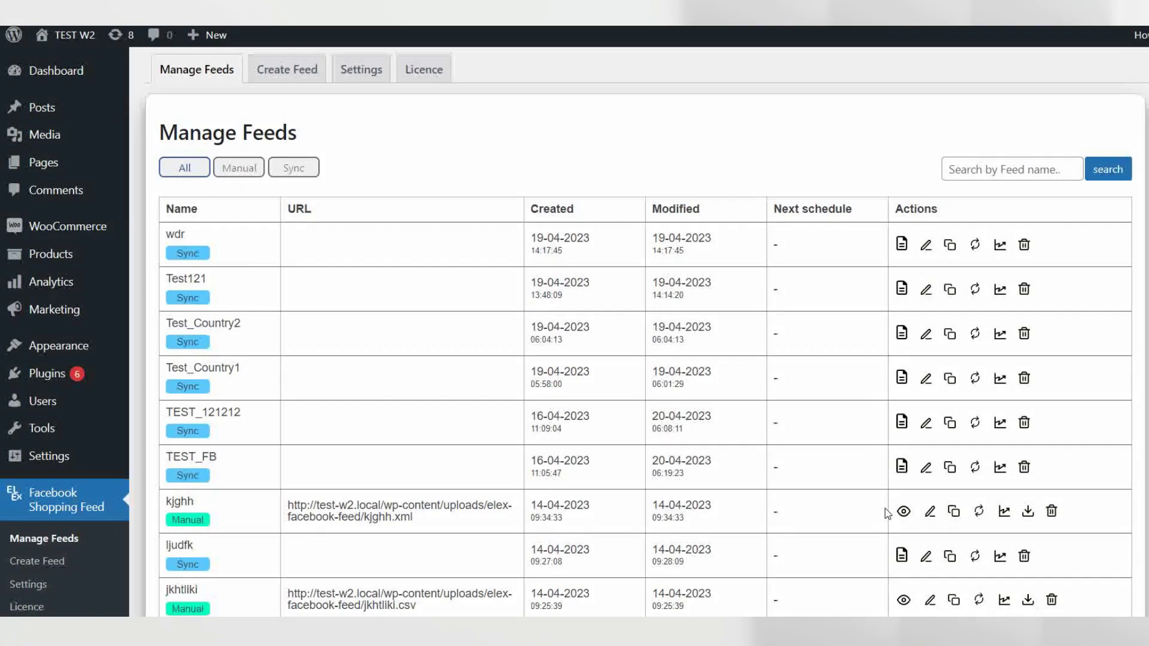
Step: Open the Test121 feed's request log and find its (#200) Permissions error response
{"action": "left_click", "coordinate": [901, 289]}
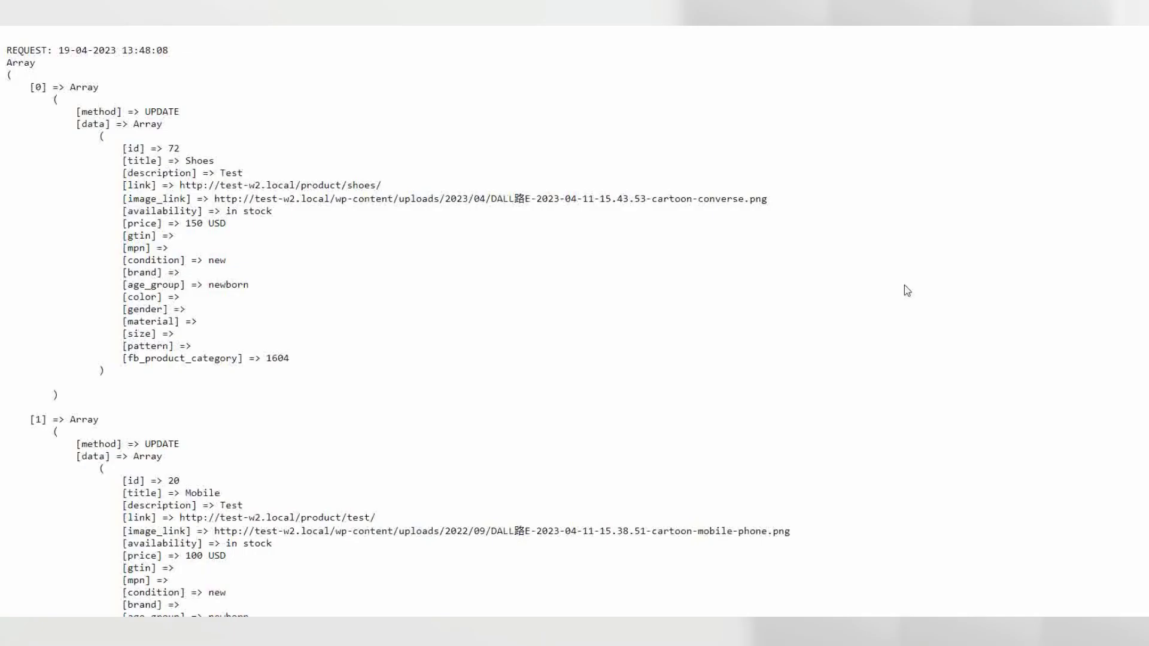
{"action": "scroll", "coordinate": [904, 284], "scroll_direction": "down", "scroll_amount": 5}
{"action": "scroll", "coordinate": [904, 285], "scroll_direction": "down", "scroll_amount": 5}
{"action": "scroll", "coordinate": [904, 285], "scroll_direction": "down", "scroll_amount": 5}
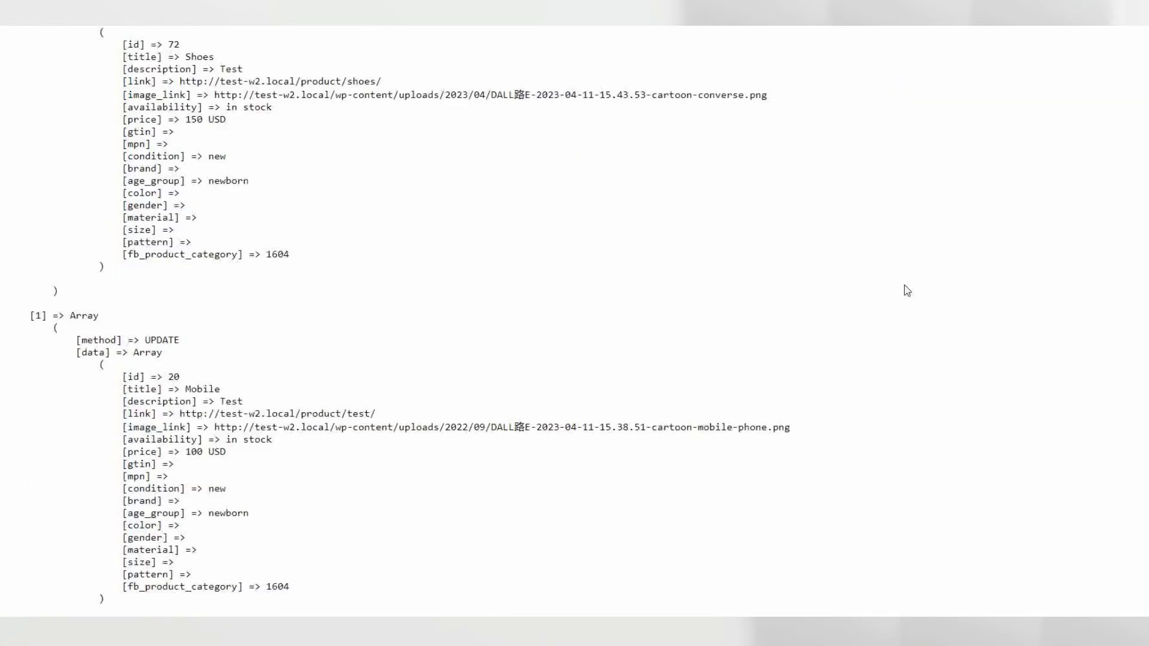
{"action": "scroll", "coordinate": [904, 285], "scroll_direction": "down", "scroll_amount": 5}
{"action": "scroll", "coordinate": [904, 285], "scroll_direction": "down", "scroll_amount": 3}
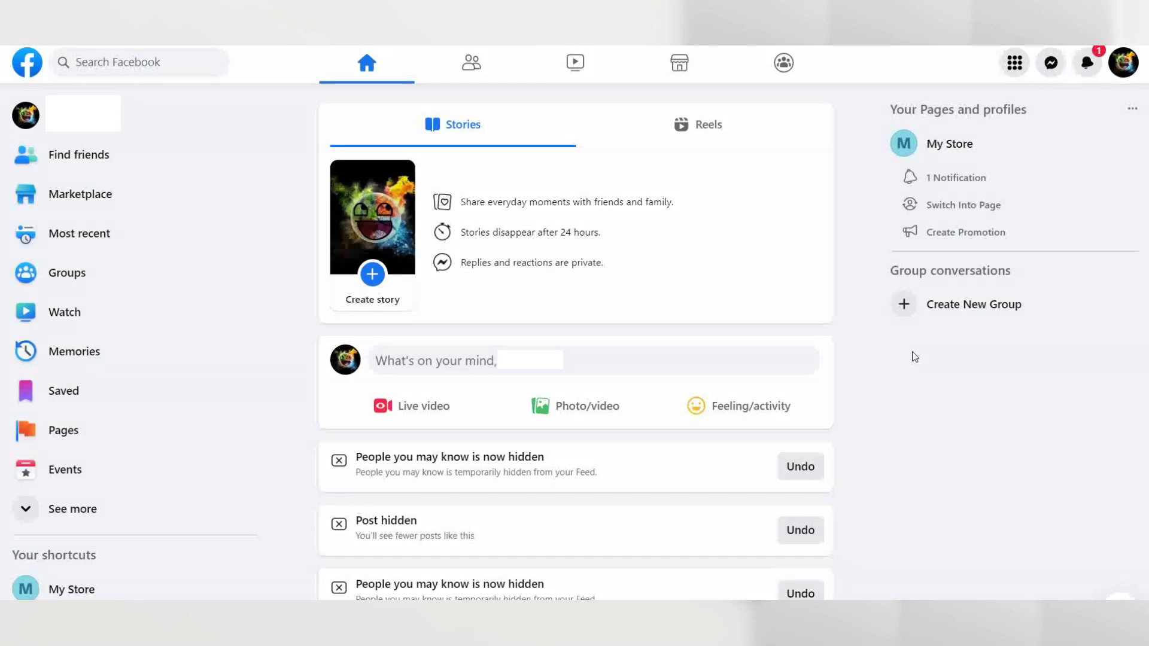
Step: Go to Facebook Settings through the avatar's Settings & privacy menu
{"action": "left_click", "coordinate": [1128, 72]}
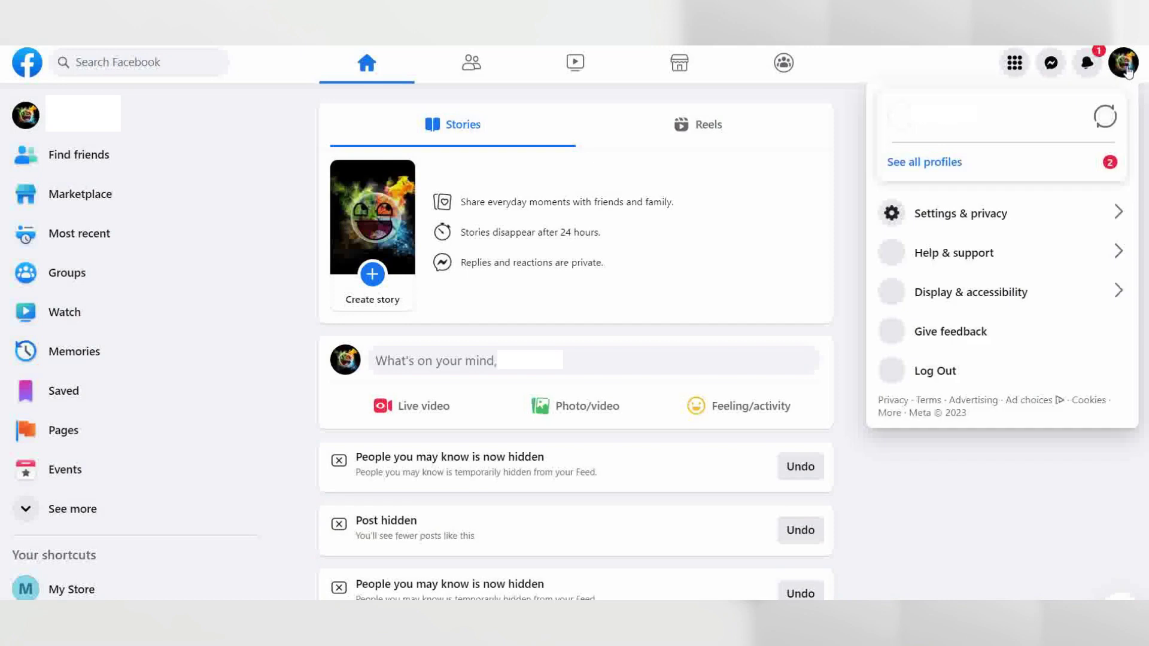
{"action": "left_click", "coordinate": [1045, 219]}
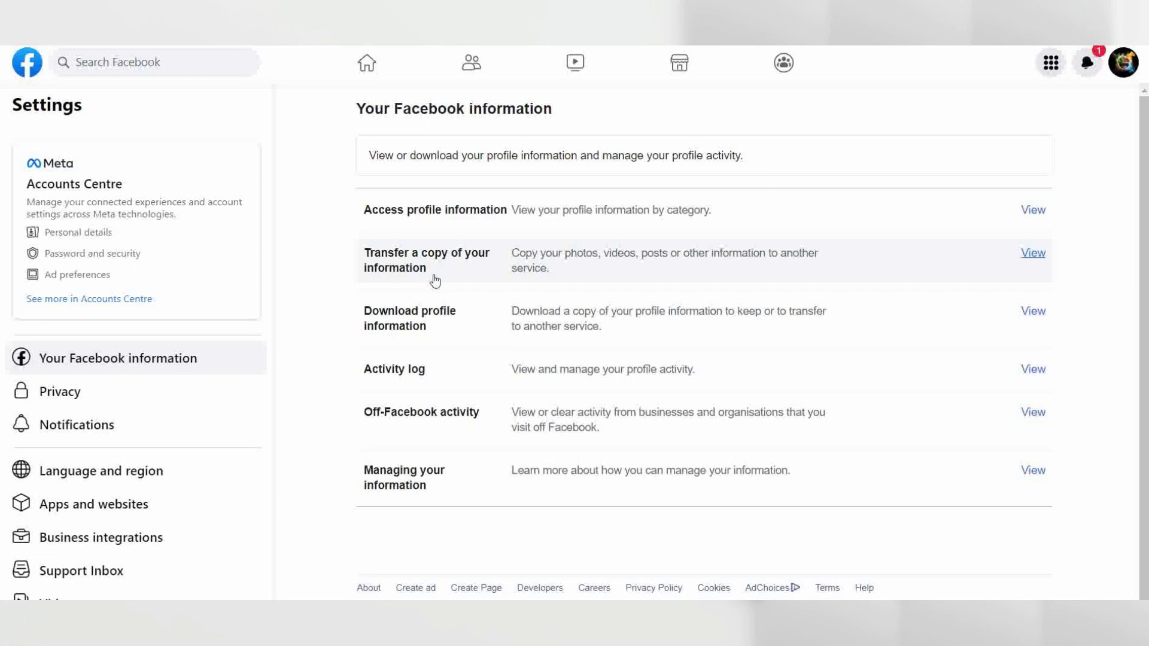
Step: Remove the ELEXtensions app under Facebook Business integrations and confirm
{"action": "left_click", "coordinate": [165, 540]}
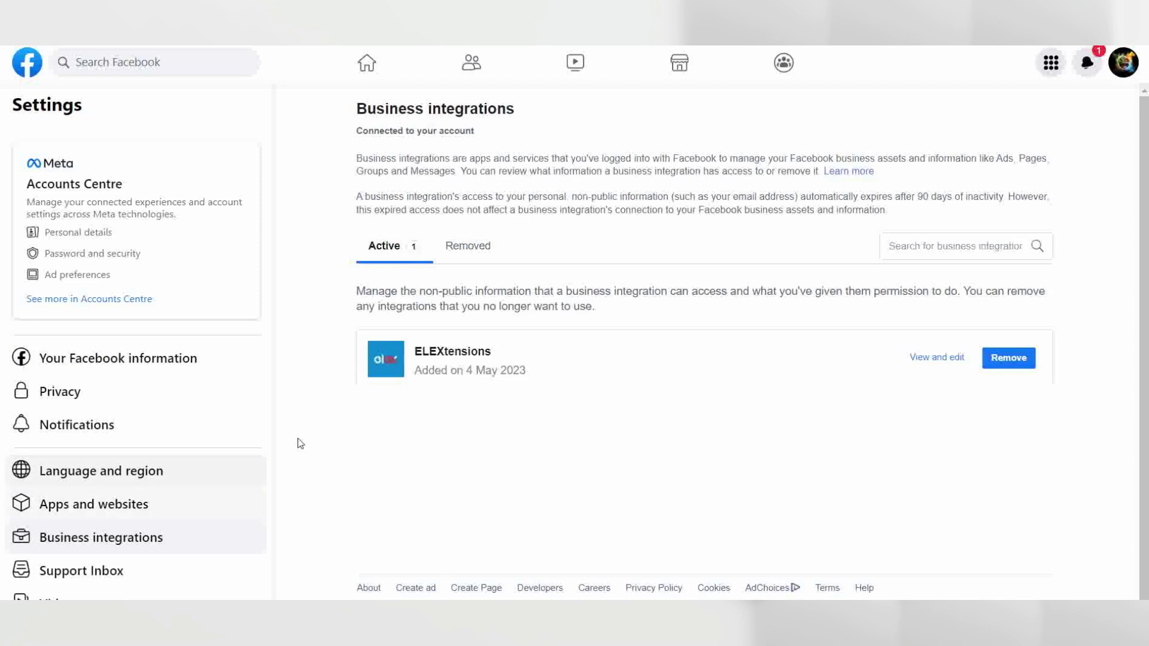
{"action": "left_click", "coordinate": [1007, 359]}
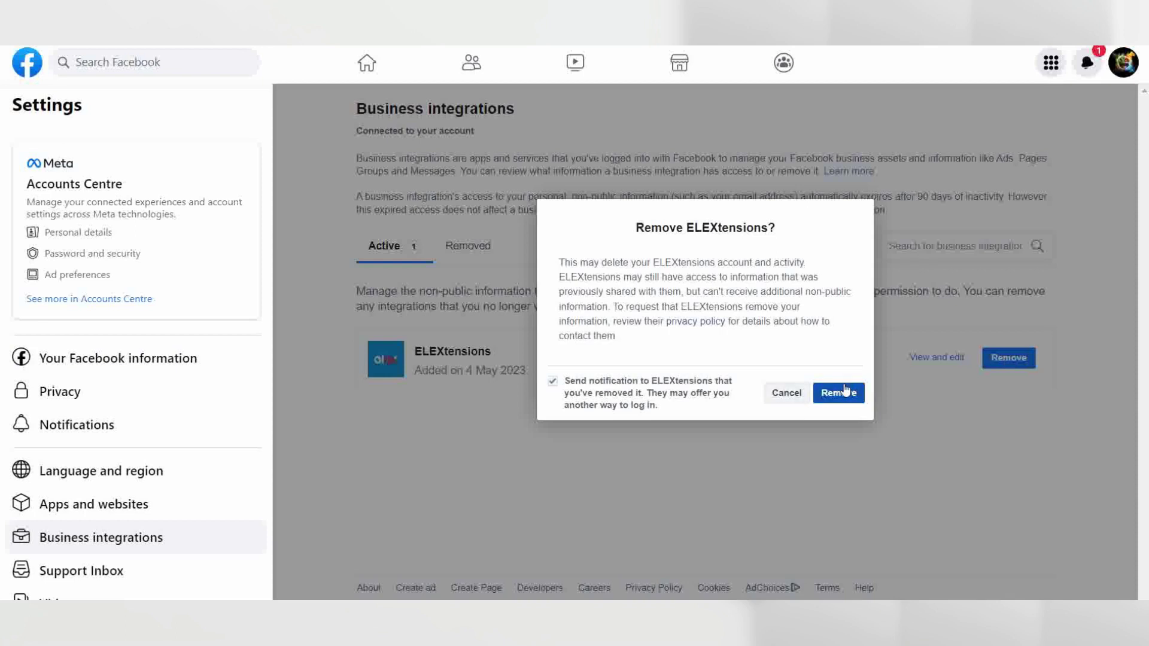
{"action": "left_click", "coordinate": [844, 397]}
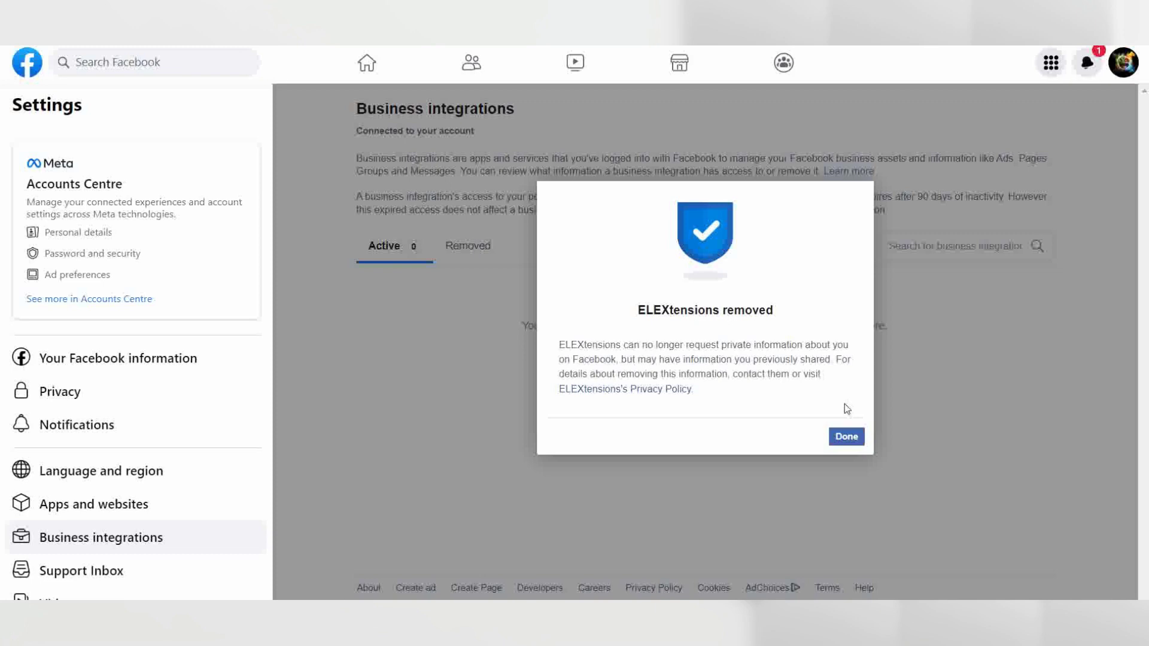
{"action": "left_click", "coordinate": [843, 439]}
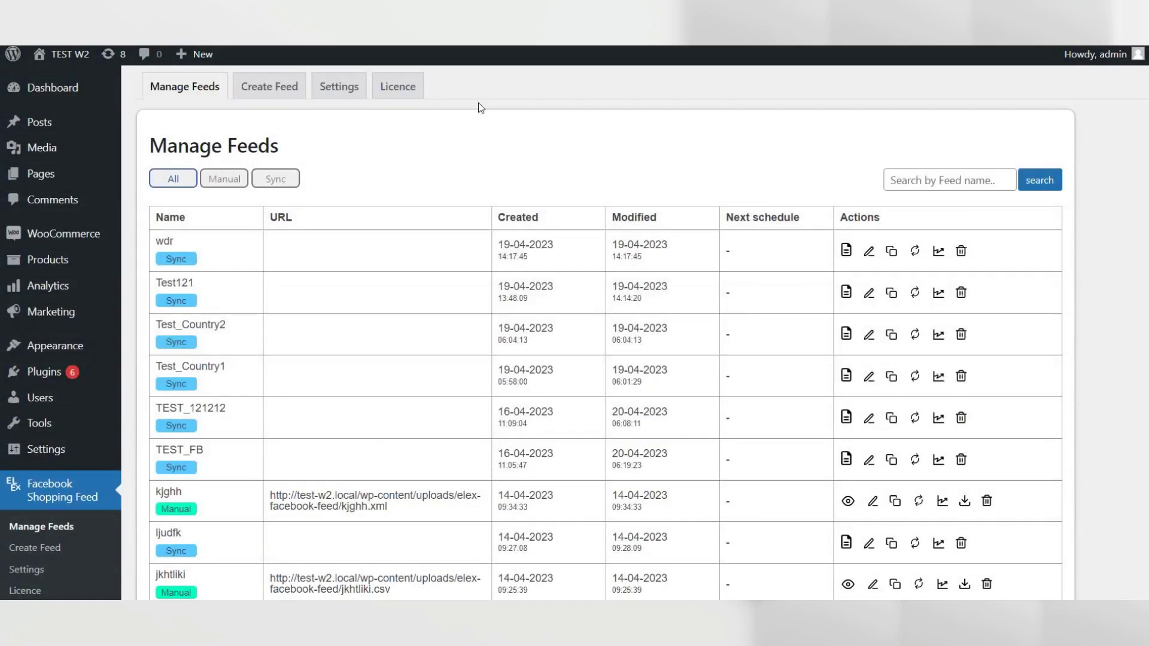
Step: Disconnect the Facebook account from the ELEX plugin's Settings tab
{"action": "left_click", "coordinate": [340, 92]}
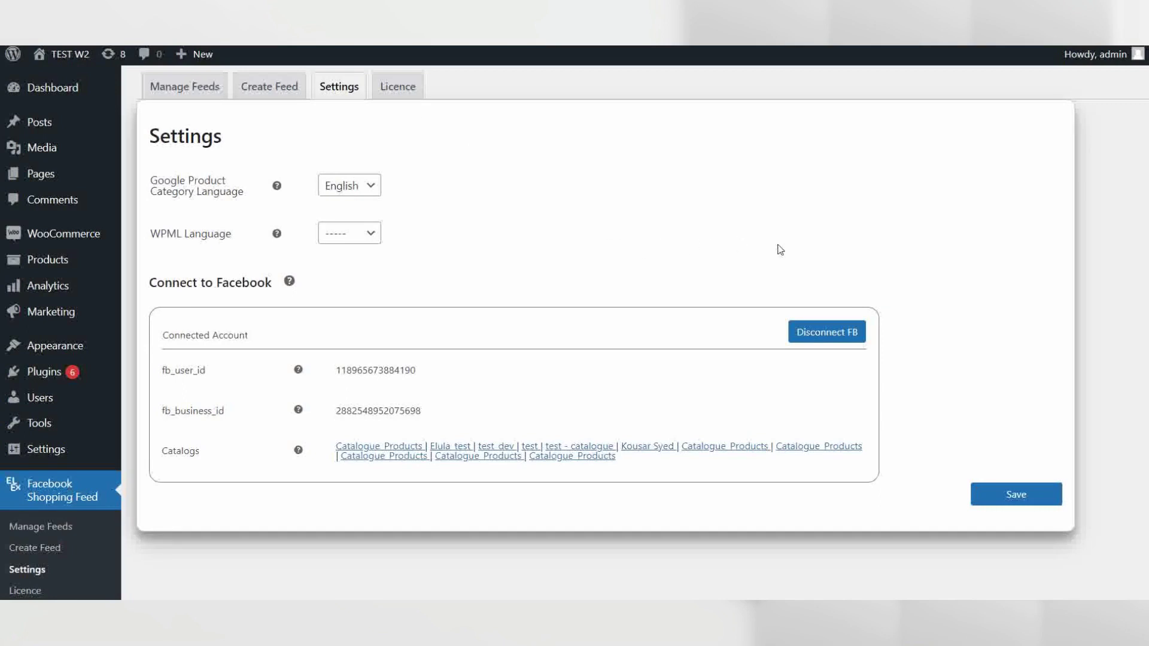
{"action": "left_click", "coordinate": [819, 339]}
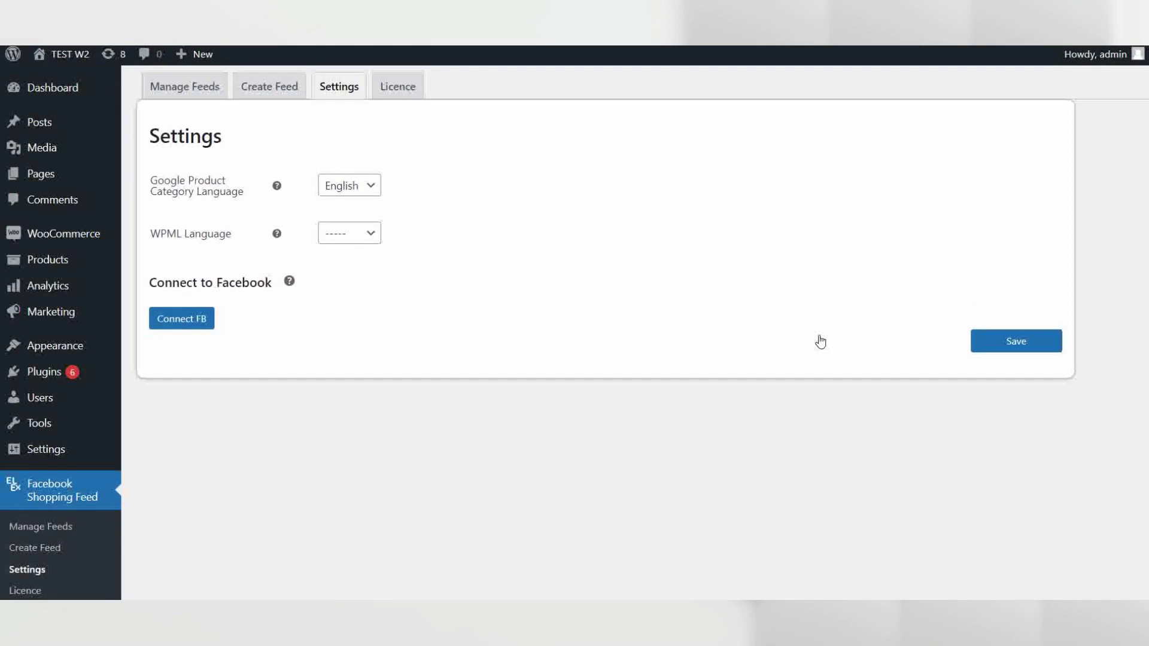
Step: Connect FB again and grant ELEXtensions the Test store business and catalogue permissions
{"action": "left_click", "coordinate": [189, 324]}
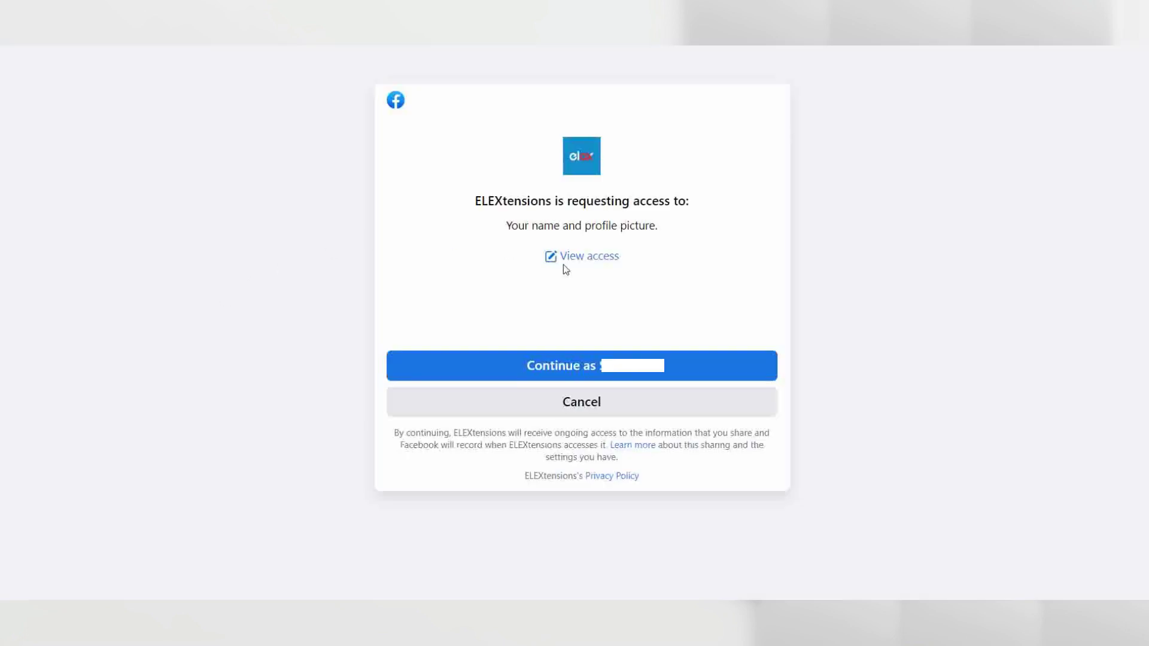
{"action": "left_click", "coordinate": [564, 258]}
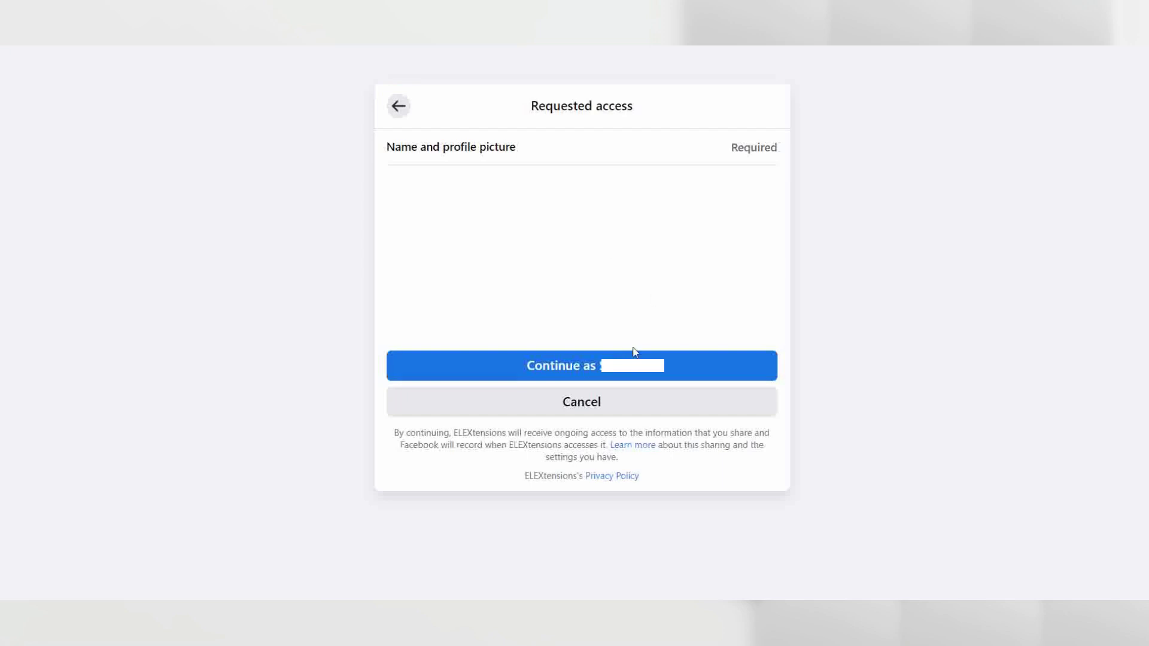
{"action": "left_click", "coordinate": [626, 365]}
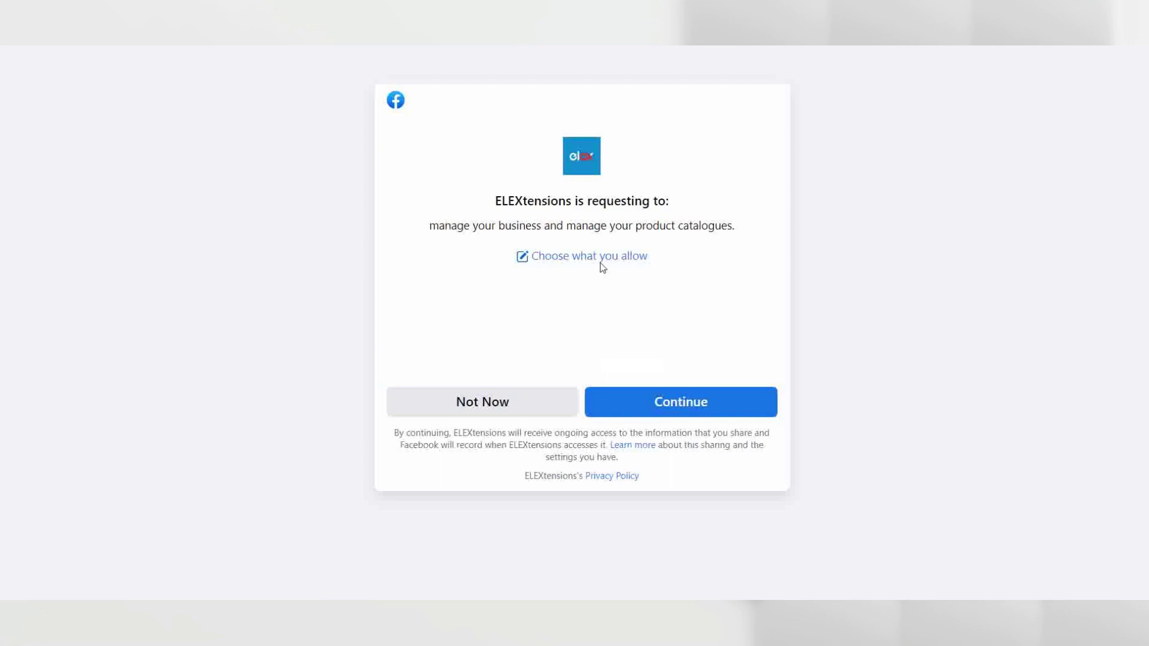
{"action": "left_click", "coordinate": [601, 259]}
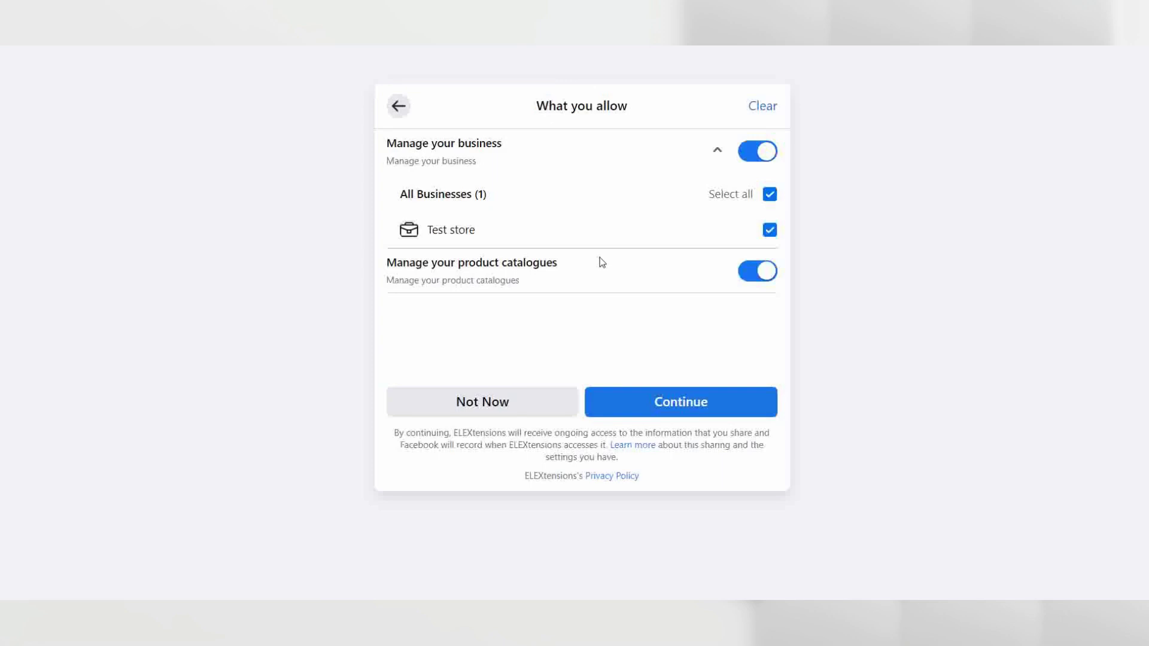
{"action": "left_click", "coordinate": [672, 405]}
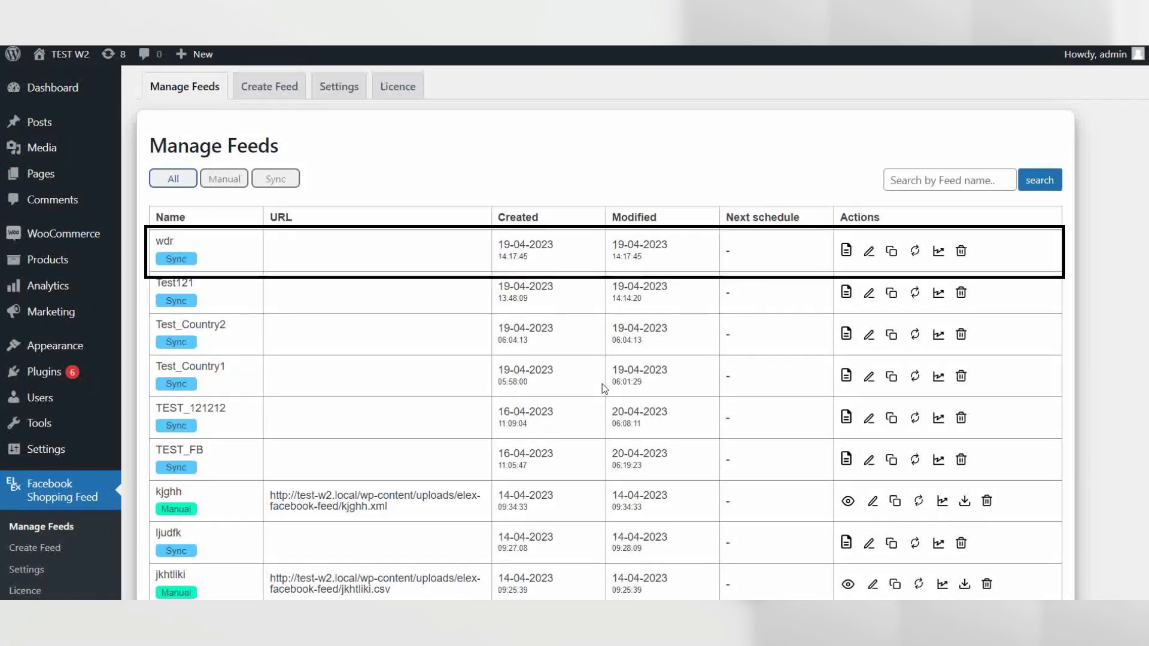
Step: Open the wdr feed's request log and confirm its response returns a handle, not an error
{"action": "left_click", "coordinate": [847, 251]}
{"action": "scroll", "coordinate": [847, 252], "scroll_direction": "down", "scroll_amount": 1}
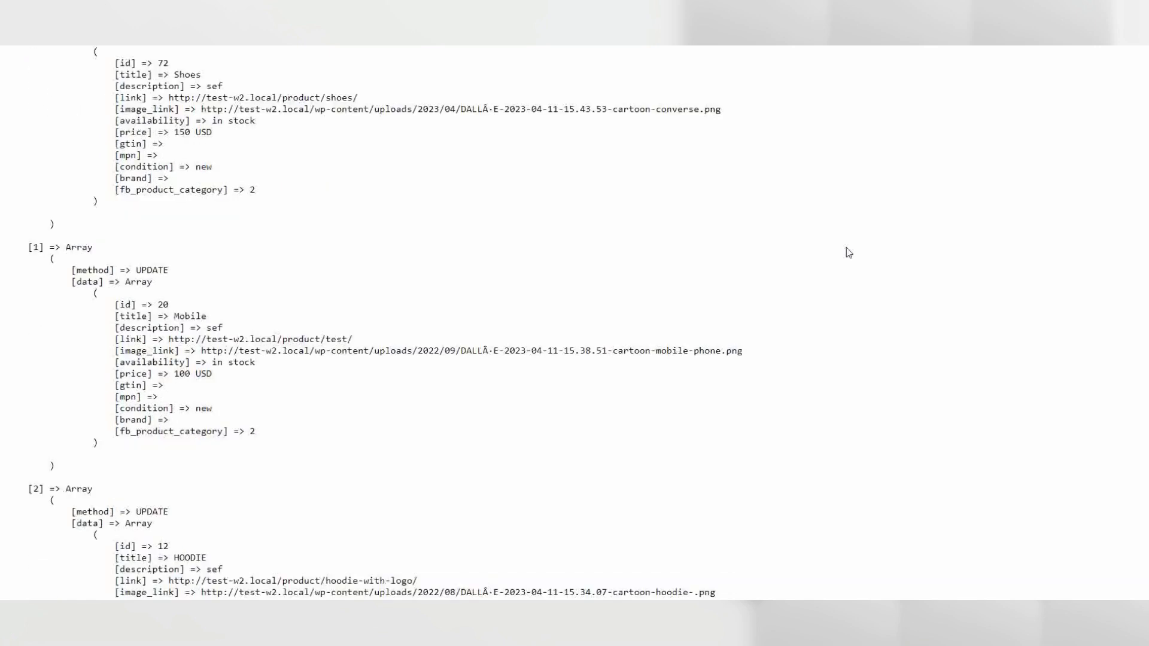
{"action": "scroll", "coordinate": [847, 252], "scroll_direction": "down", "scroll_amount": 3}
{"action": "scroll", "coordinate": [846, 252], "scroll_direction": "down", "scroll_amount": 1}
{"action": "scroll", "coordinate": [846, 252], "scroll_direction": "down", "scroll_amount": 3}
{"action": "scroll", "coordinate": [847, 253], "scroll_direction": "down", "scroll_amount": 1}
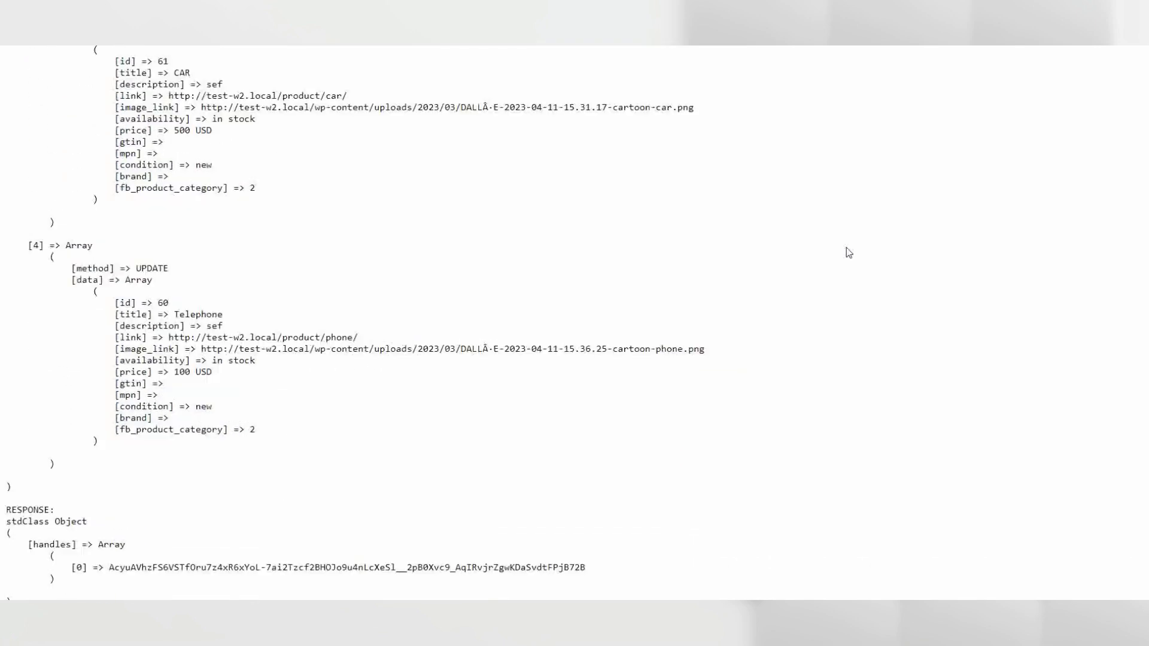